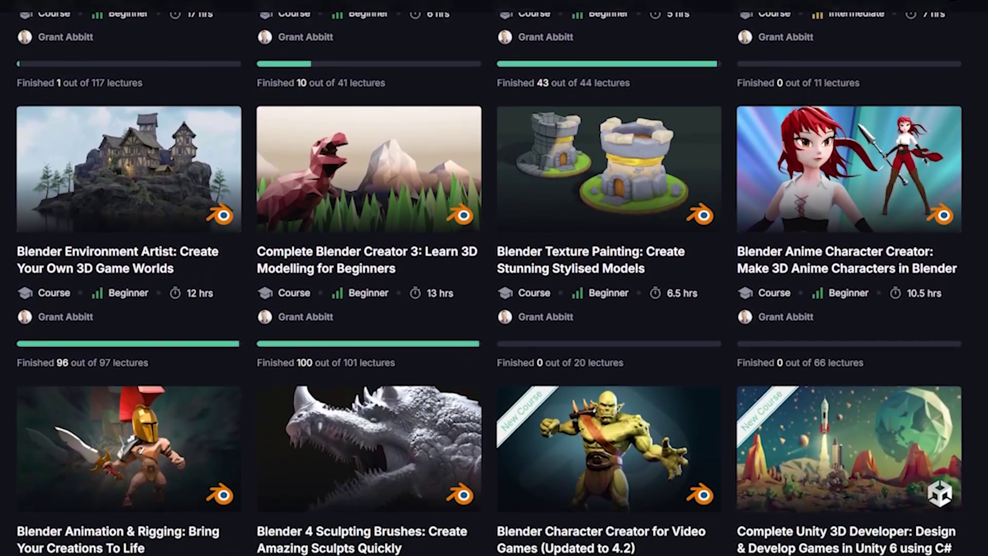
Step: Scroll past the Blender courses to the Complete Unity 3D Developer course (188/188)
scroll(489, 361, down, 4)
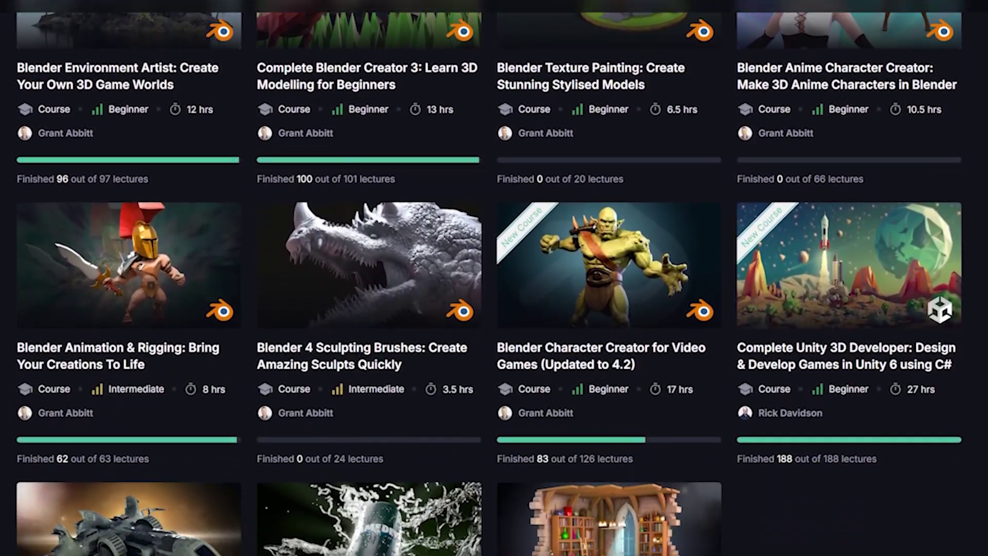
scroll(489, 360, down, 2)
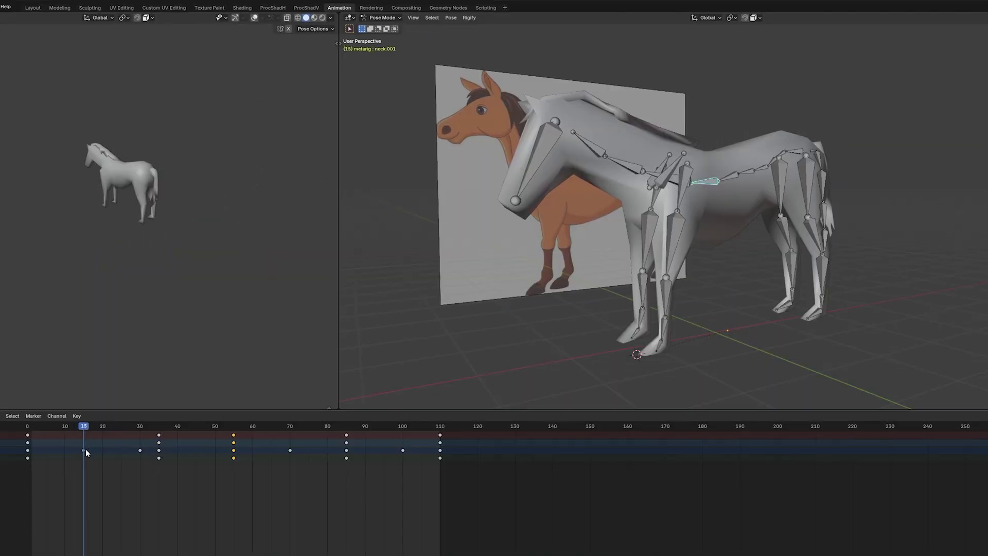
Step: Scrub the fisherman's animations to the net attack, then view him from the side
drag(86, 449, 78, 475)
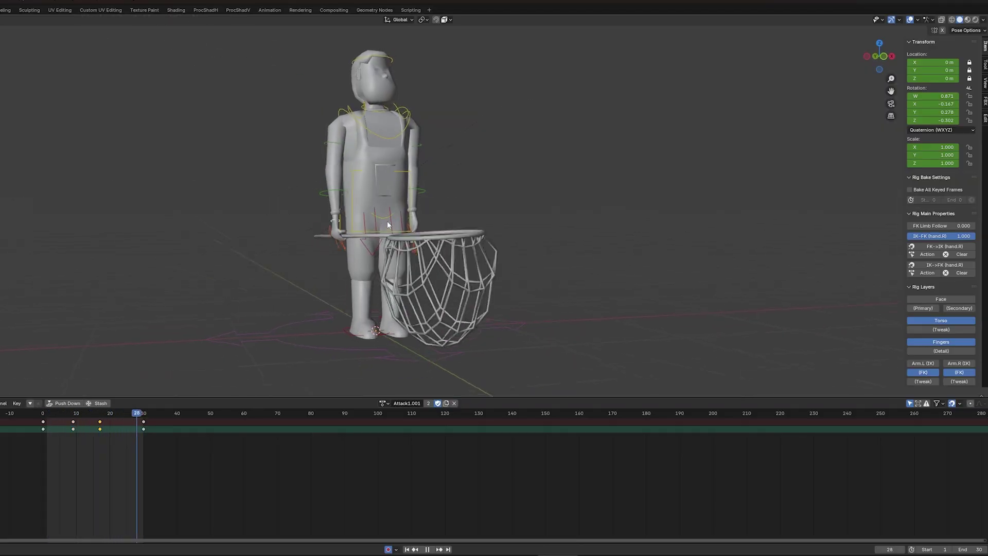
middle_drag(387, 221, 485, 236)
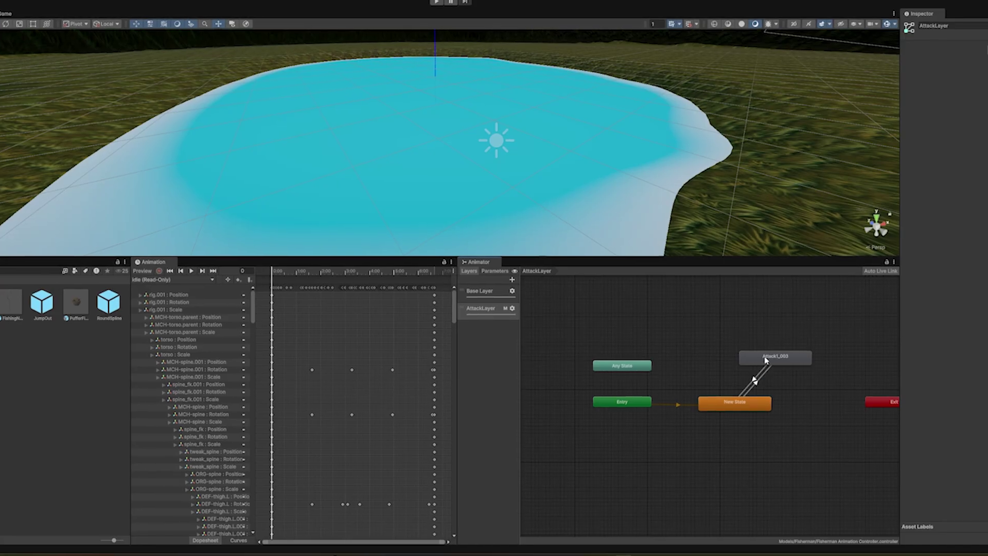
Step: Open the Locomotion state's Blend Tree in the Animator
double_click(747, 380)
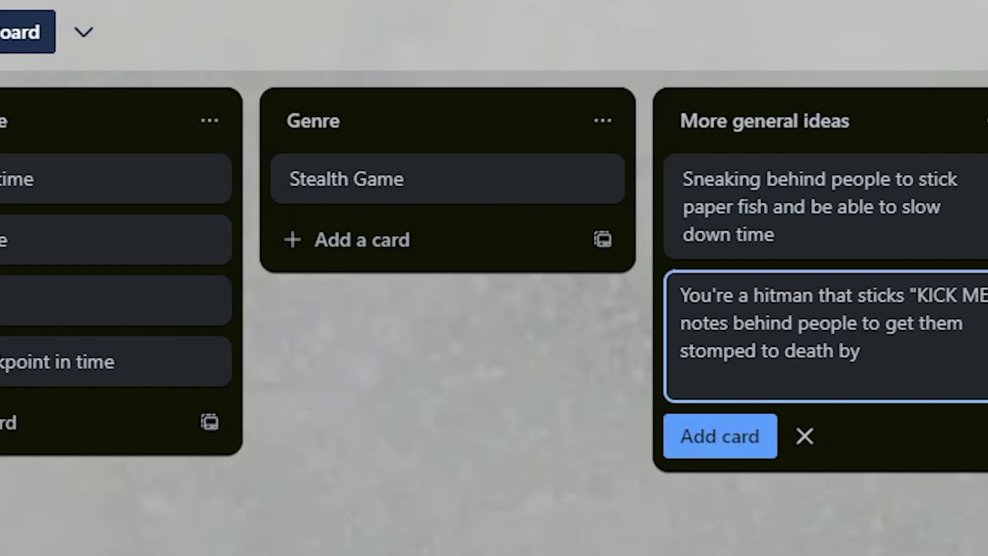
Step: Draft a More general ideas card about a hitman sticking notes on people's backs
text(ps out of the pond with your)
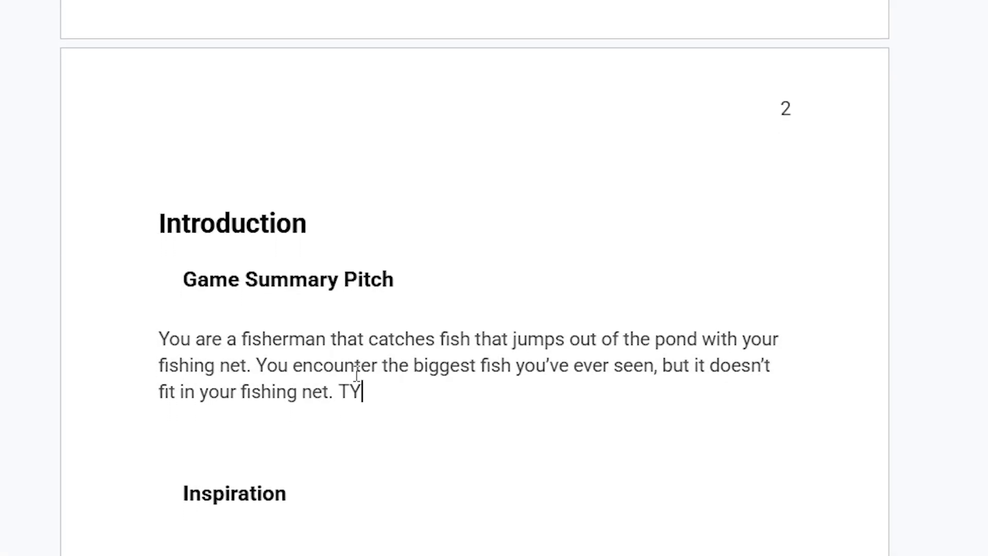
Step: Add 'You need to find a' after 'fit in your fishing net.' in the pitch
text(need to find a)
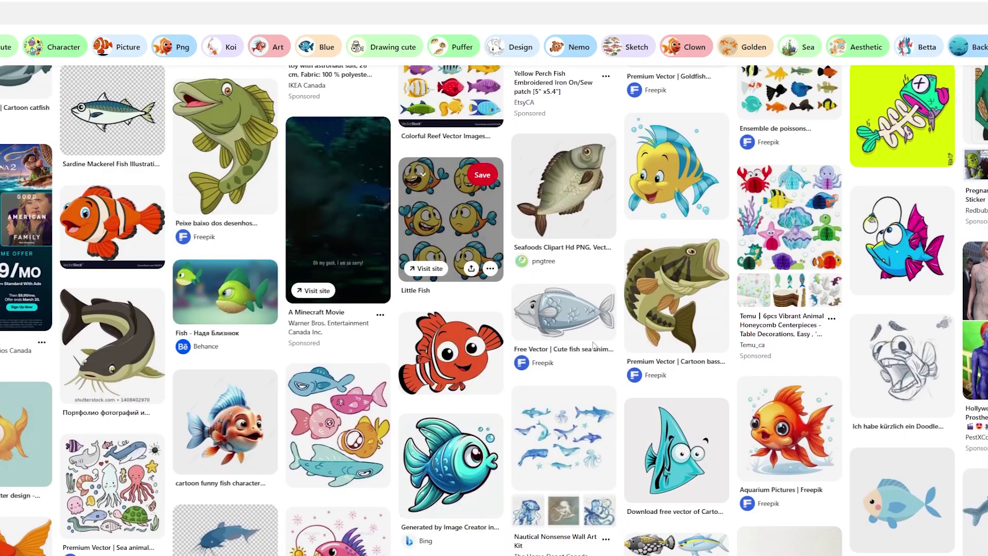
Step: Switch to solid shading and close in on the fisherman's head and outstretched arm
scroll(614, 352, down, 1)
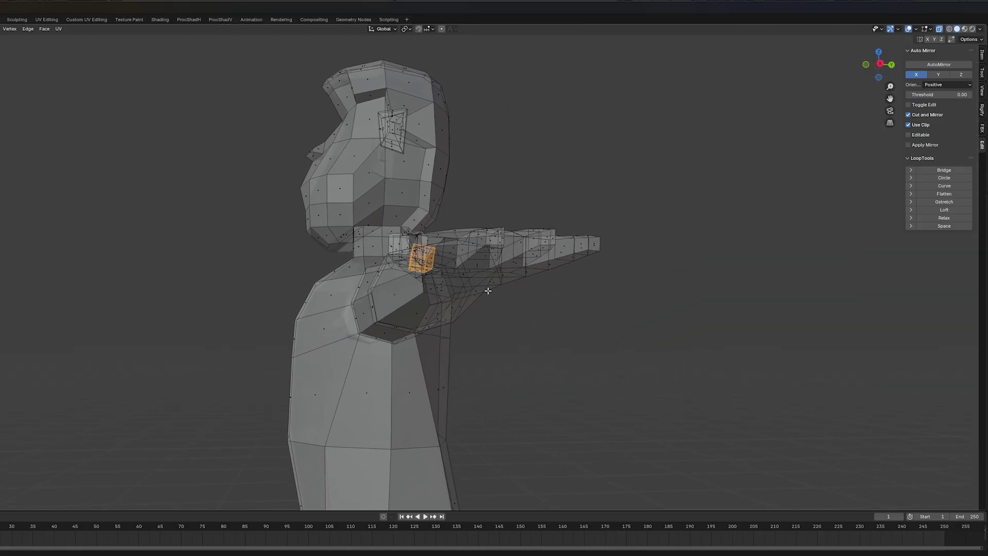
key(alt+z)
scroll(505, 268, up, 2)
middle_drag(479, 261, 560, 246)
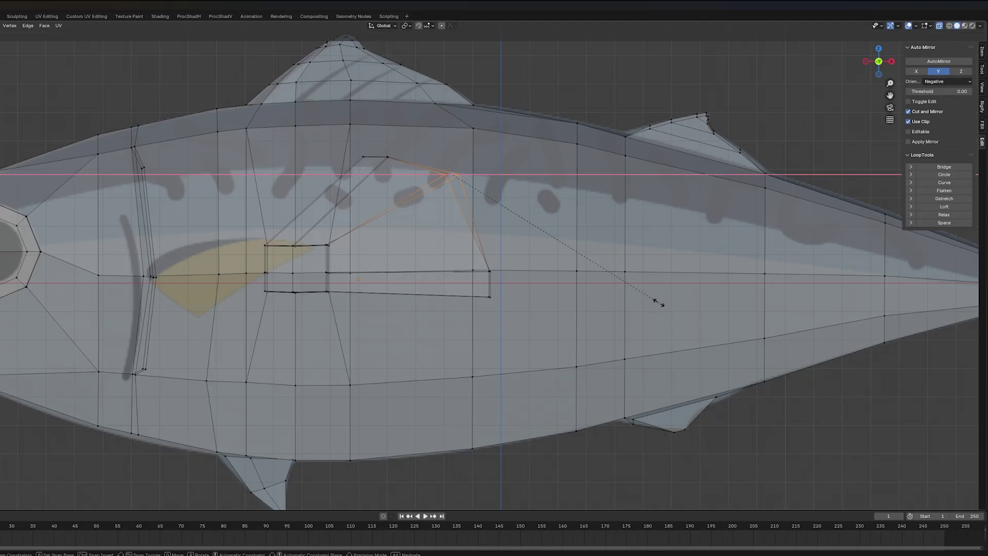
Step: Check the fish mesh in perspective and side view, then show it solid without the reference
middle_drag(465, 121, 362, 143)
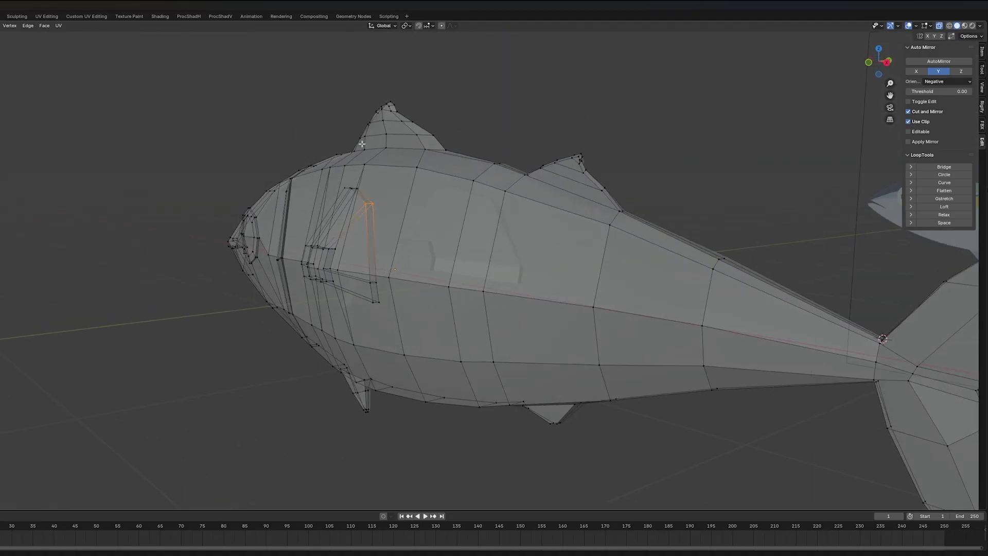
key(KP_1)
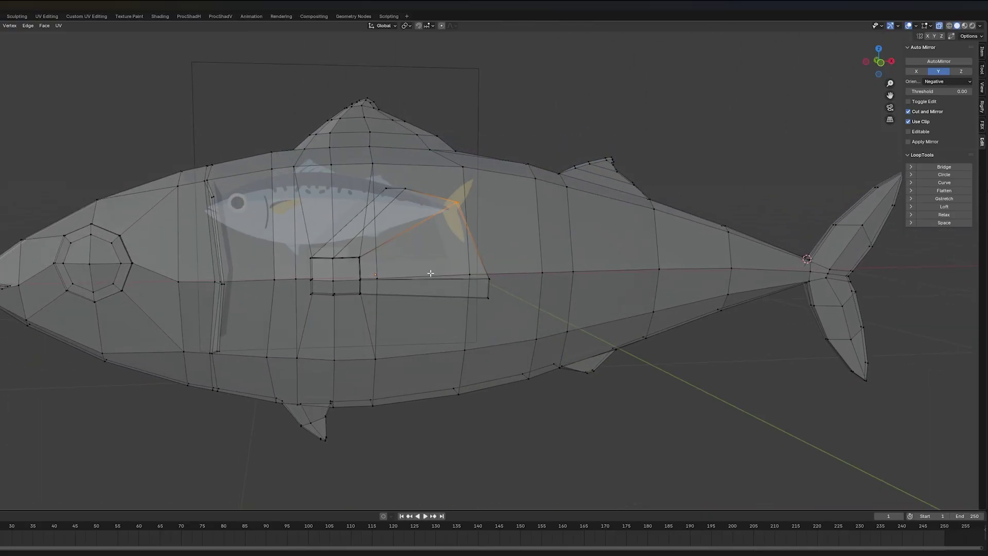
key(alt+z)
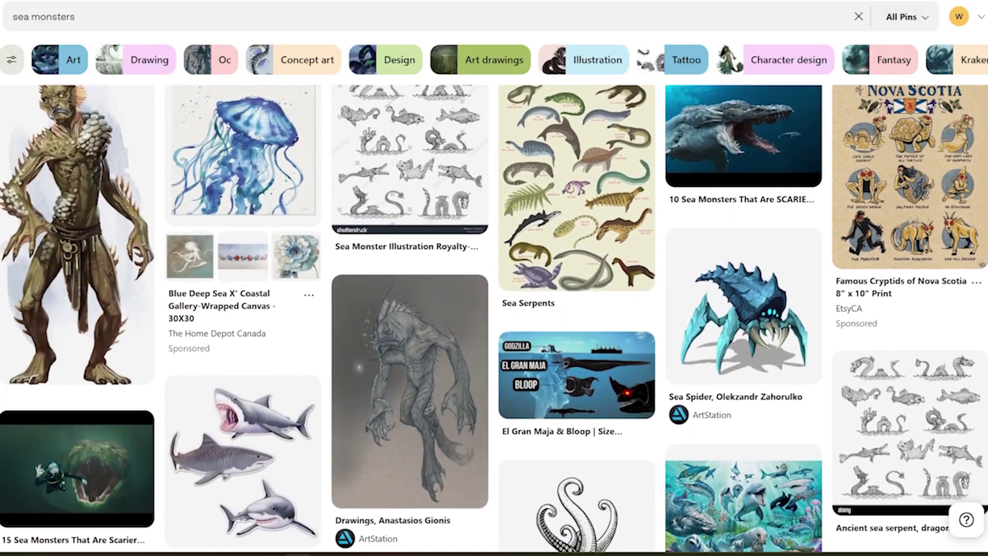
Step: Browse the 'sea monsters' pins down to Sea Spider and Ancient sea serpent
scroll(494, 319, down, 2)
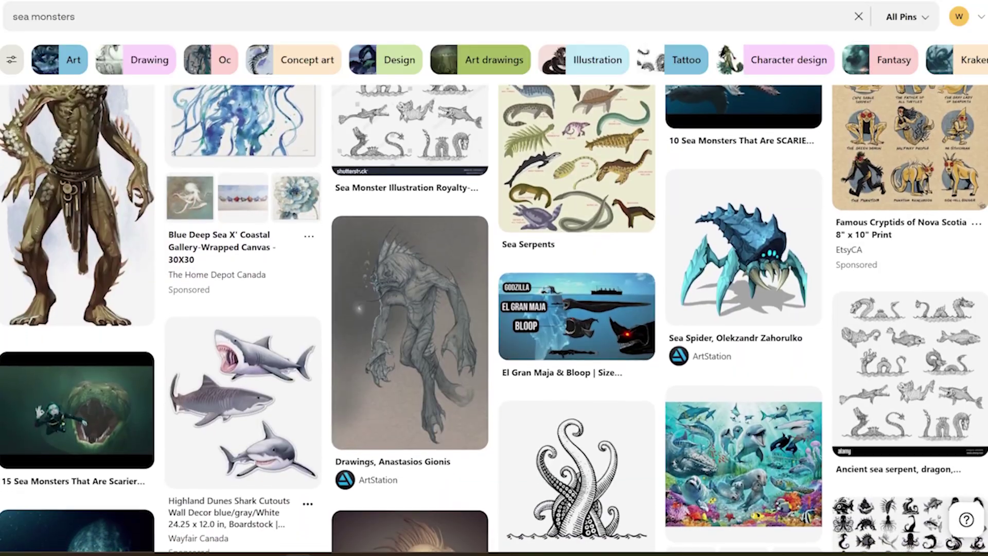
scroll(494, 319, down, 2)
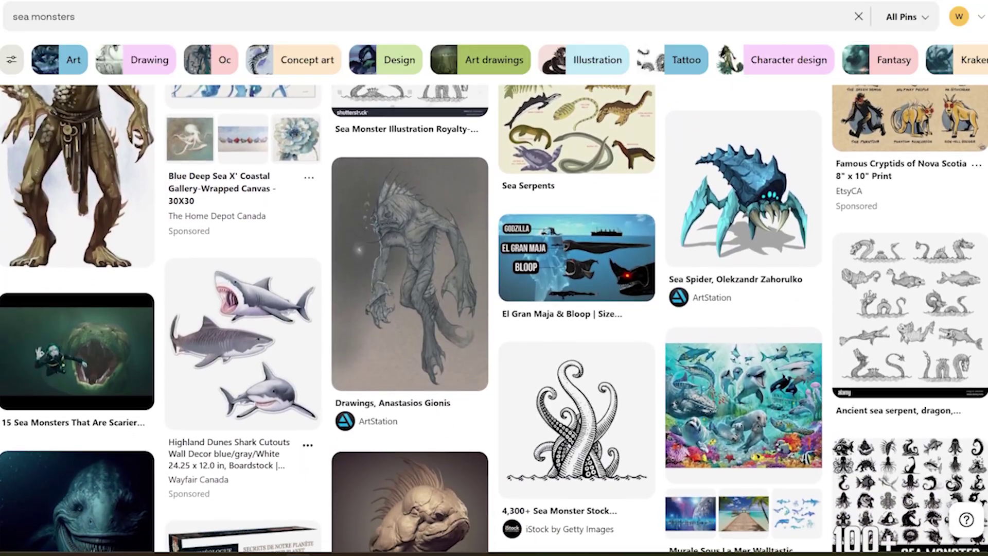
scroll(495, 320, down, 2)
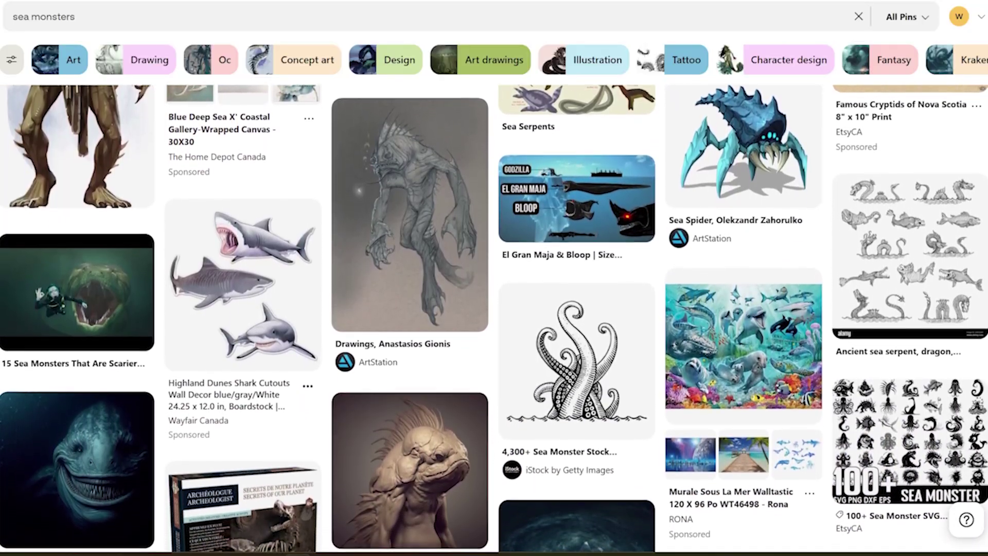
scroll(494, 320, down, 1)
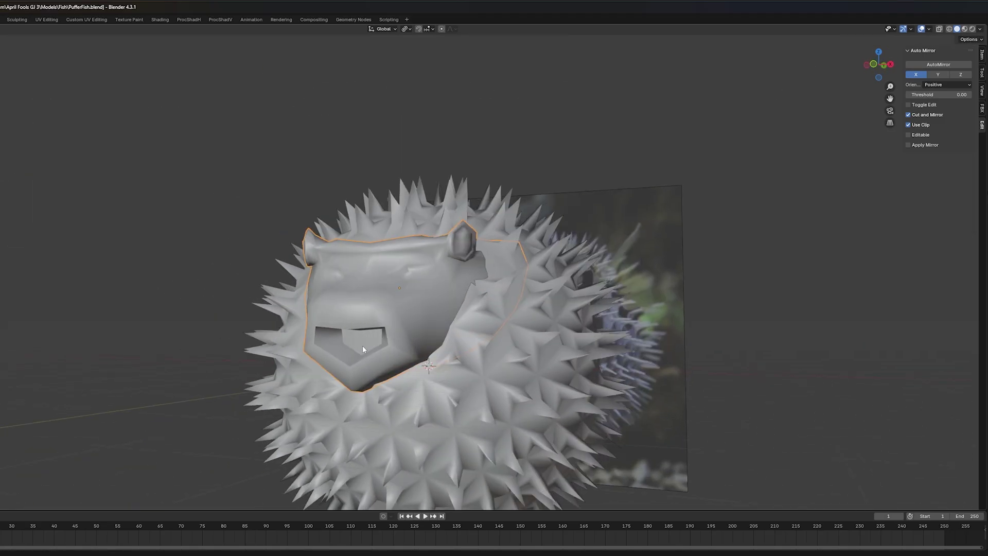
Step: Enter Edit Mode on the pufferfish and zoom in to face its spiky head
mouse_move(362, 345)
middle_down()
mouse_move(348, 353)
mouse_move(360, 353)
middle_up()
key(Tab)
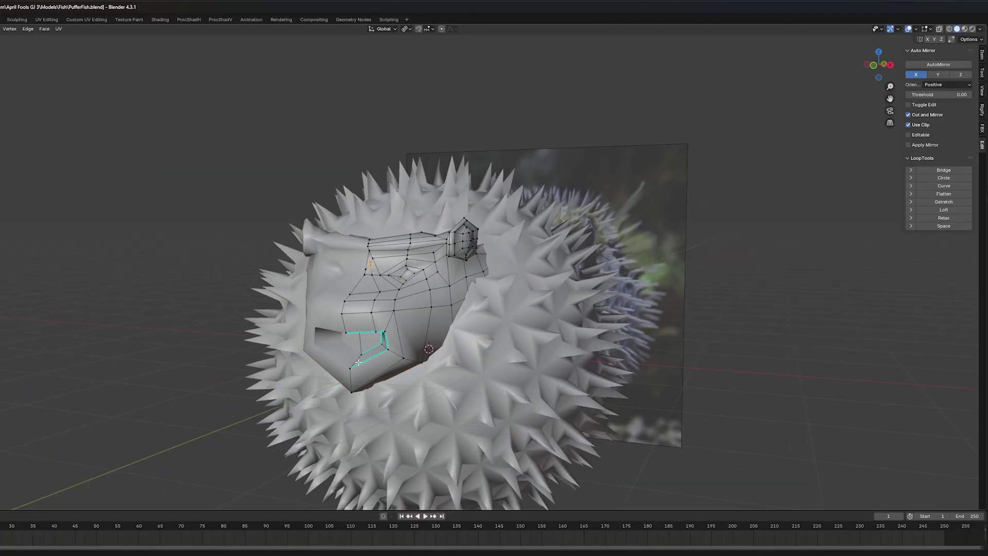
scroll(405, 324, up, 4)
middle_drag(405, 323, 418, 299)
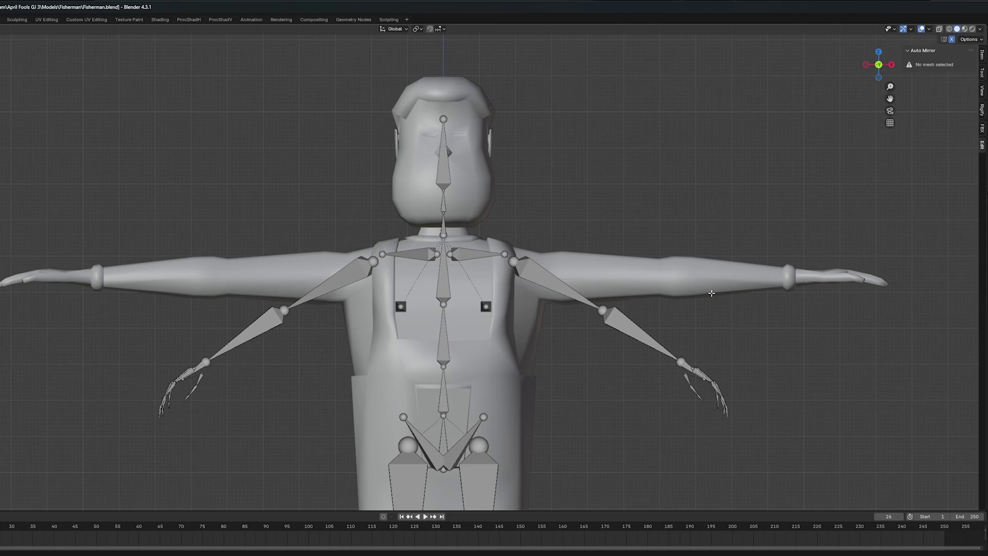
Step: Move the right forearm and hand bones, then parent the mesh to the armature with automatic weights
drag(789, 244, 573, 461)
key(g)
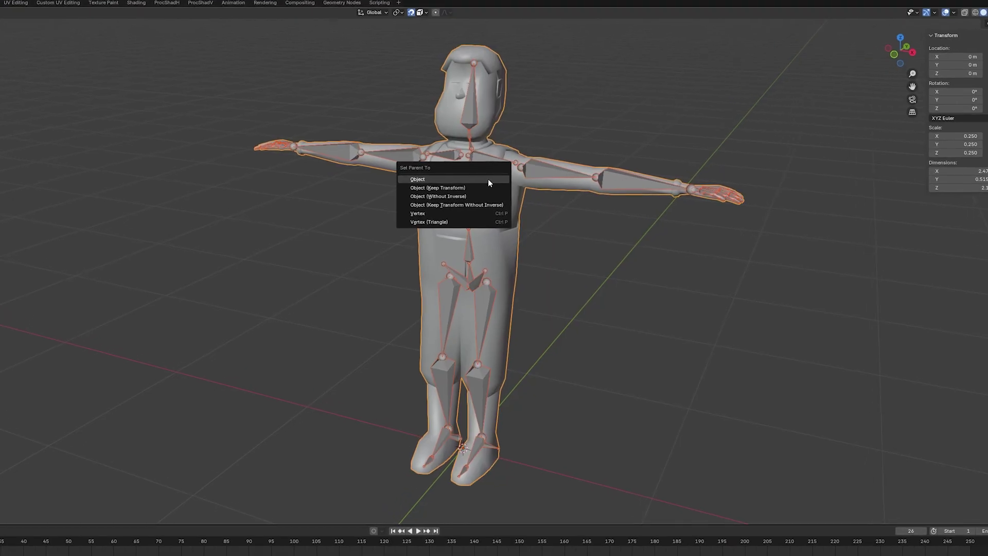
click(489, 180)
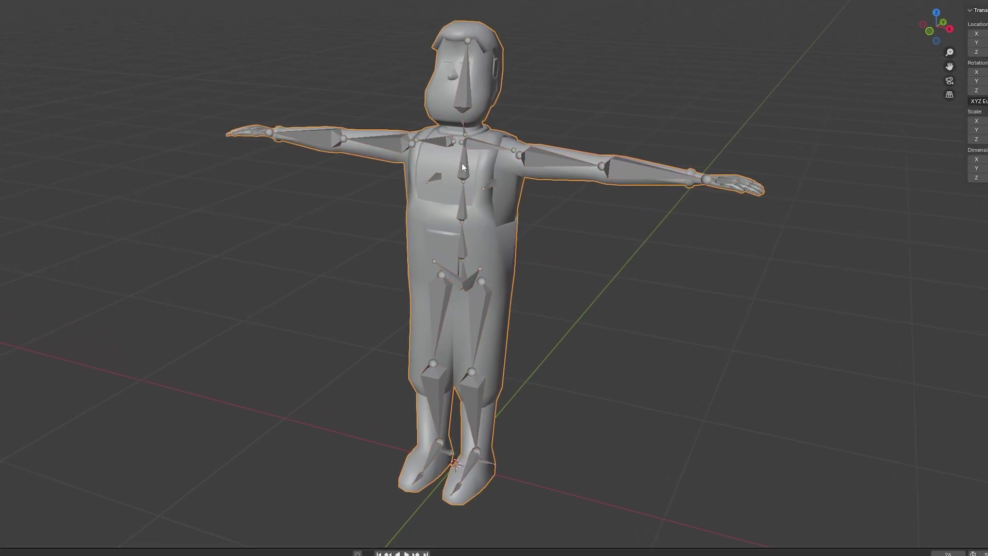
key(ctrl+p)
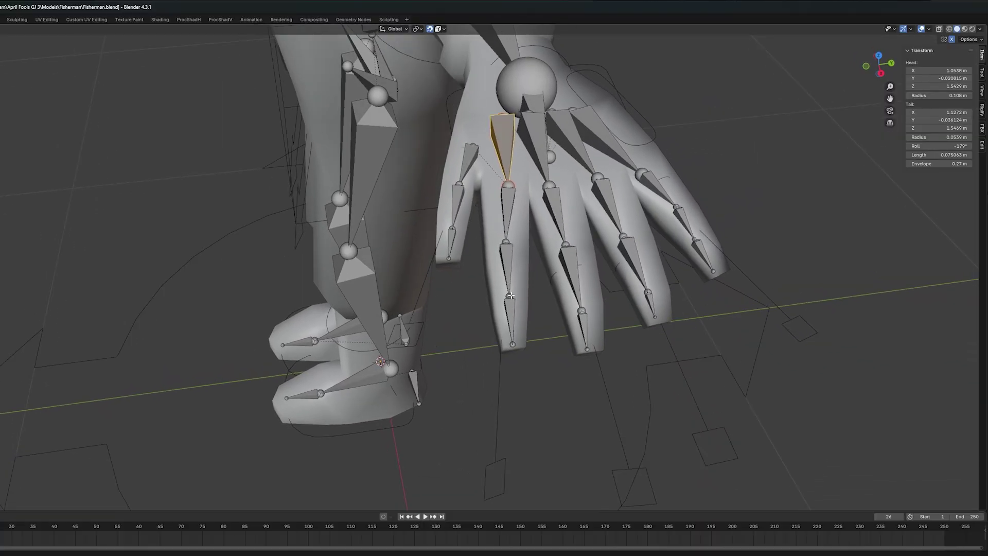
Step: View the hand in Edit Mode with X-ray to confirm the finger bones sit inside
key(Tab)
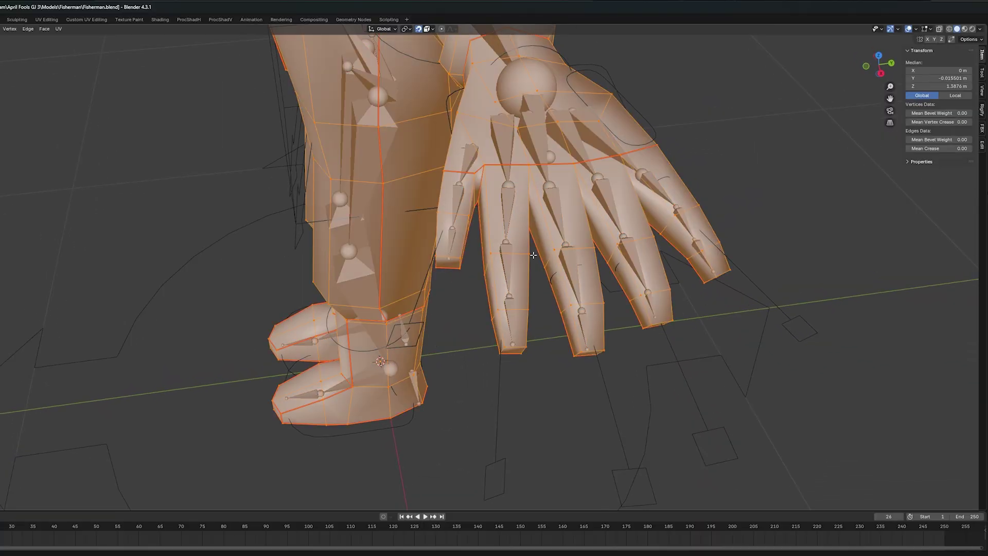
middle_drag(534, 255, 531, 282)
key(alt+z)
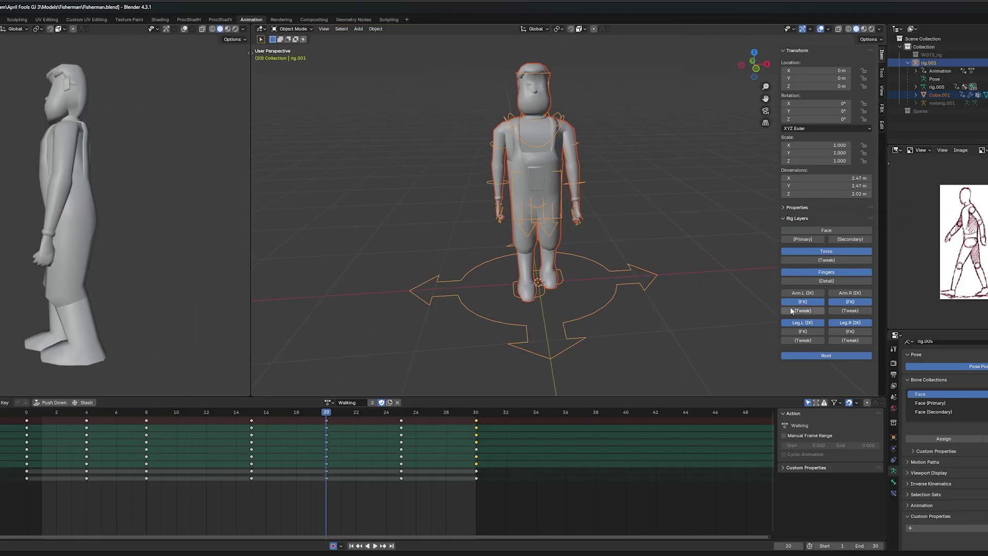
Step: Make Cube.001, the fisherman's body mesh, the active object from the Outliner
click(554, 175)
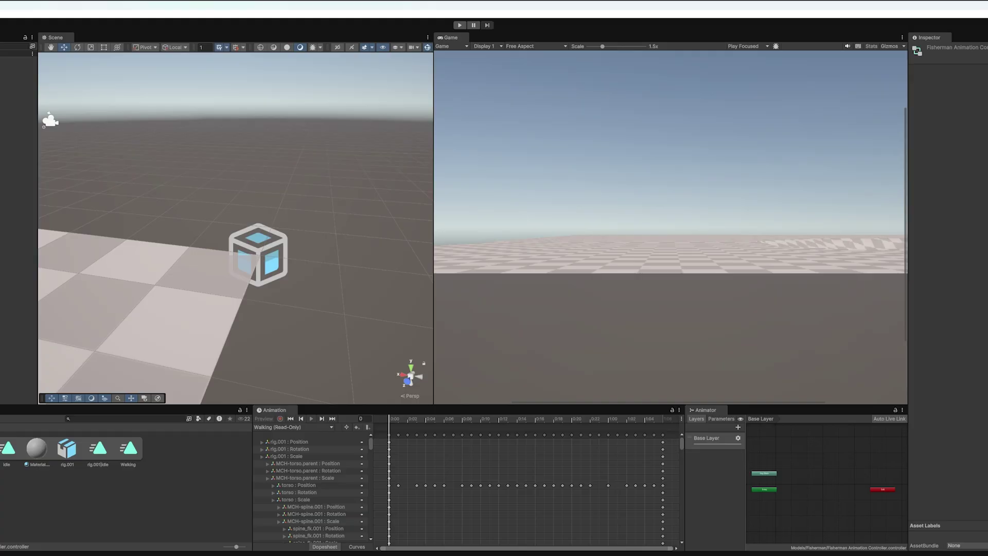
Step: Select the Fisherman, send the player movement script request, and orbit the scene view
click(18, 85)
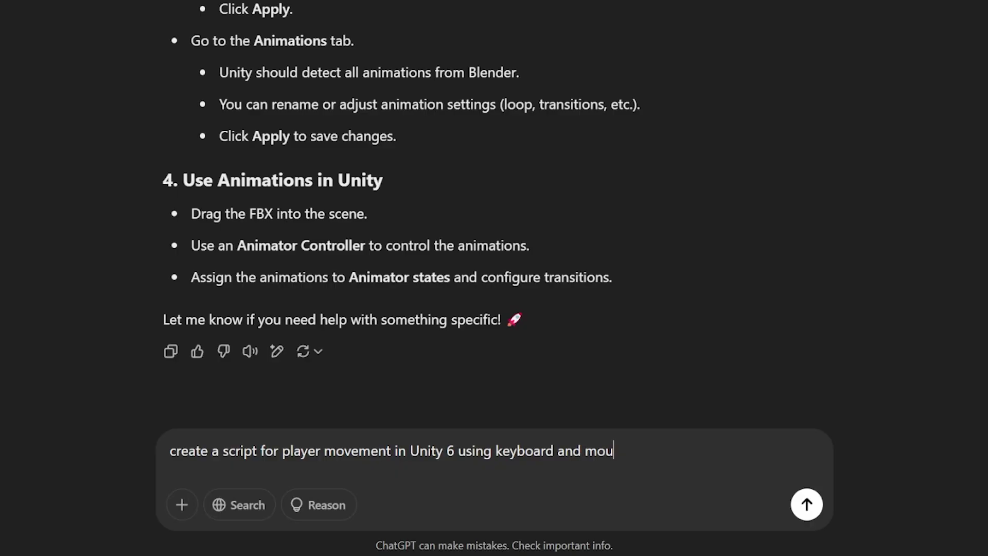
key(Return)
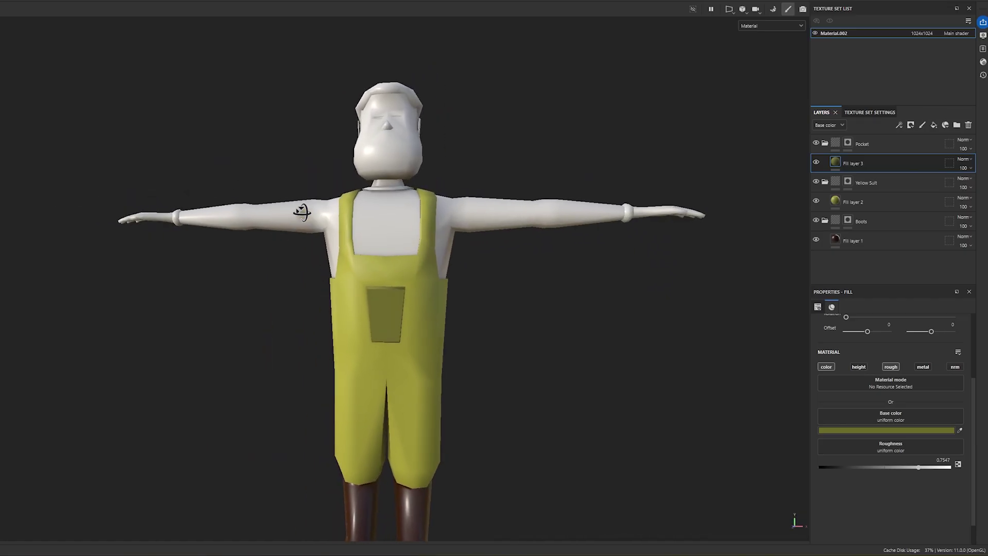
alt+drag(302, 212, 322, 256)
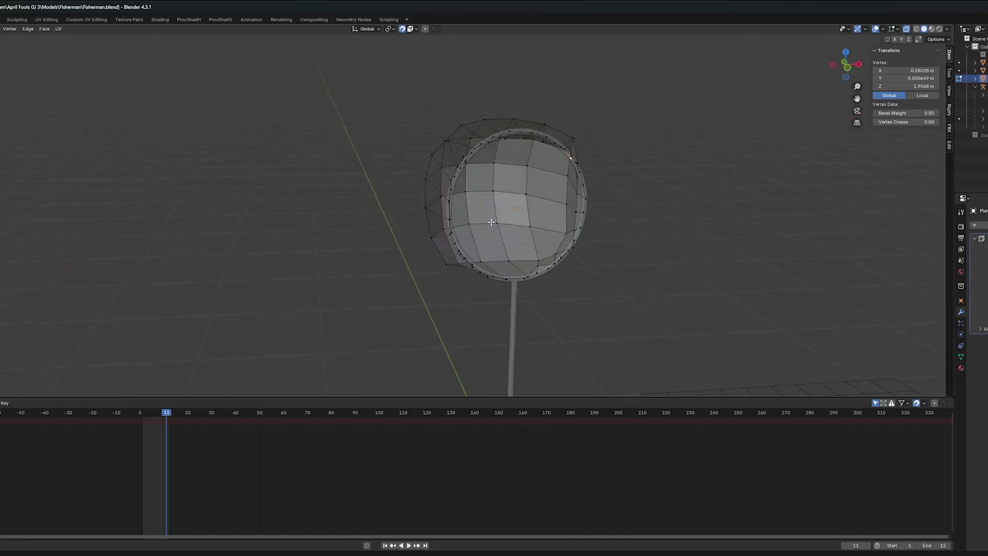
Step: Swing the right upper-arm bone and net leftward, then inspect the curved fish pose
middle_drag(575, 253, 412, 258)
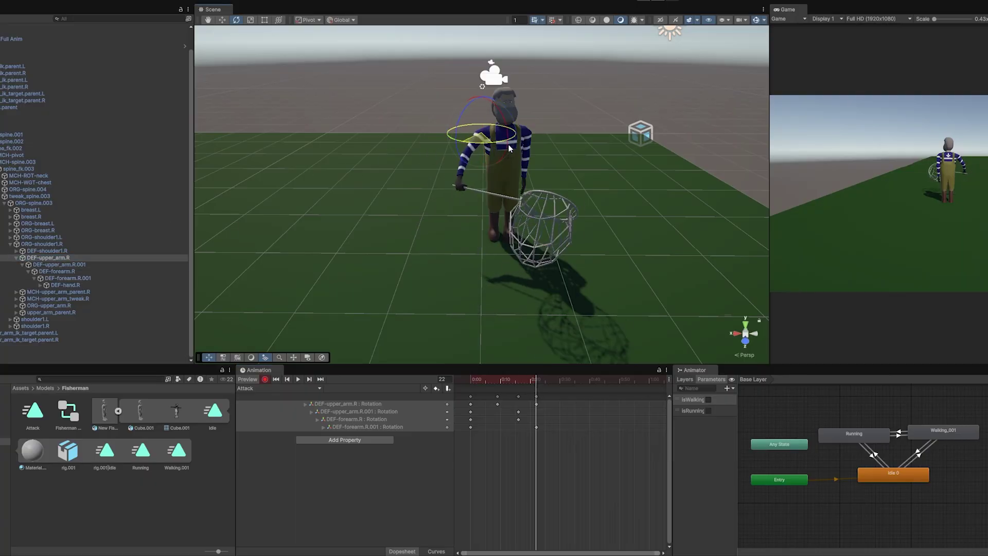
drag(508, 144, 457, 158)
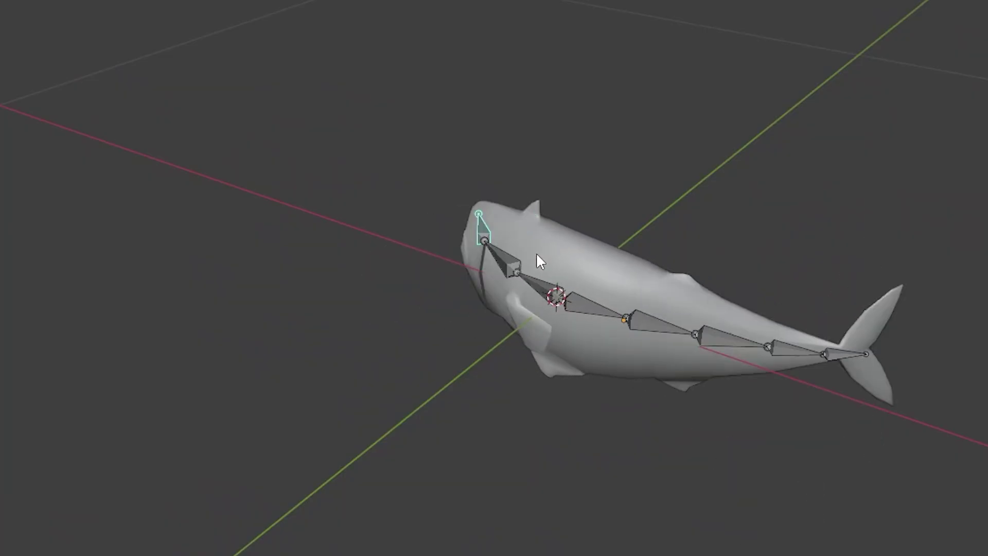
middle_drag(537, 252, 649, 372)
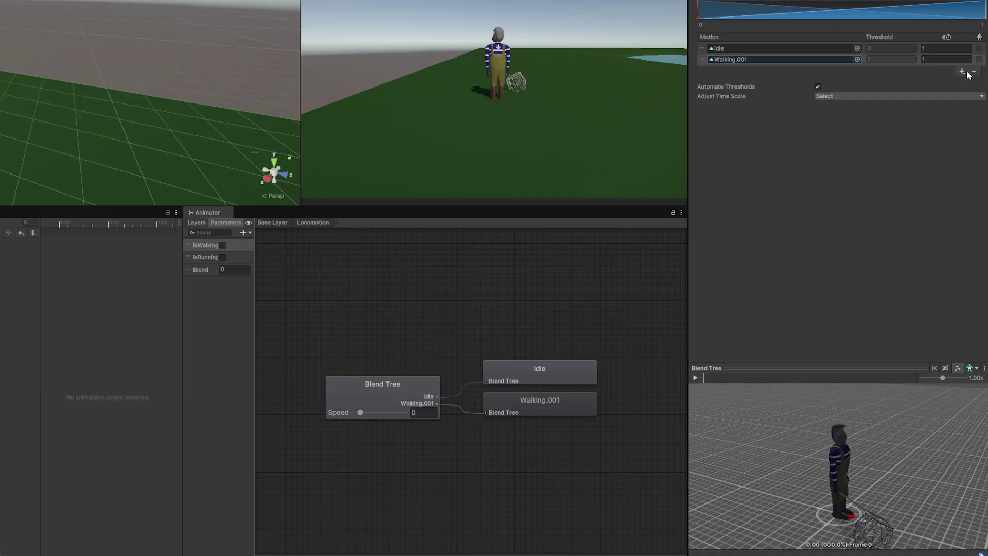
Step: Put Running in the blend tree's third motion slot and include DEF-hand.R in the Arm Mask
click(857, 70)
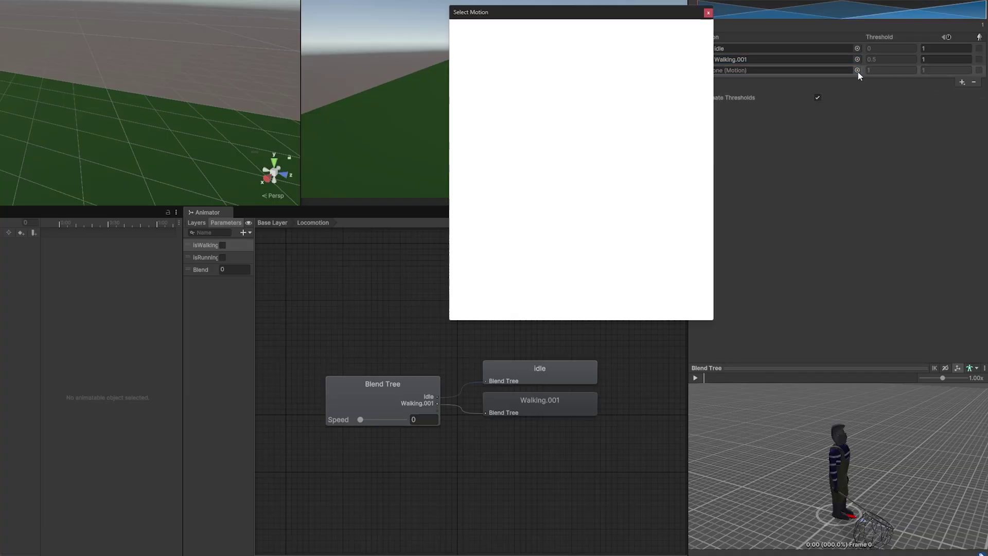
double_click(618, 70)
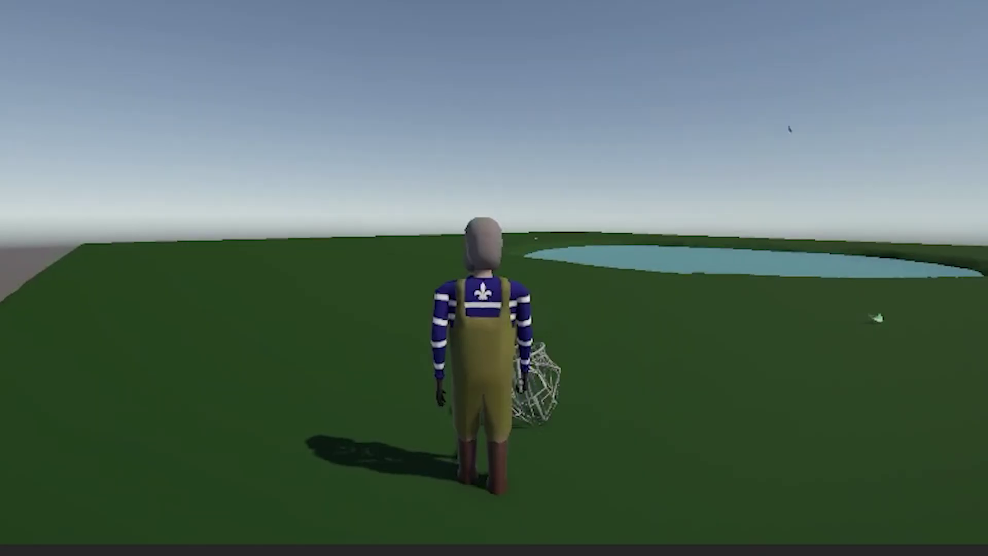
key(w)
key(w)
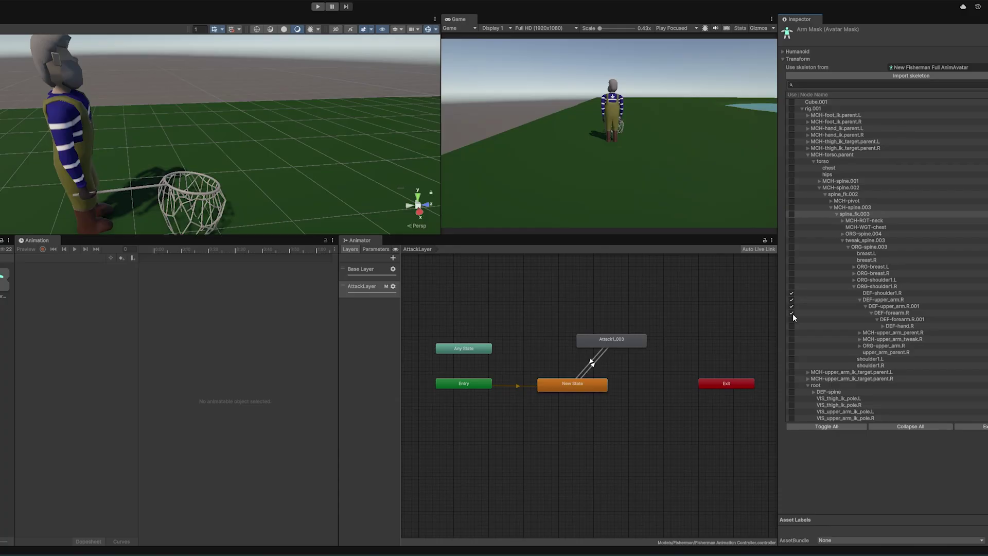
click(791, 326)
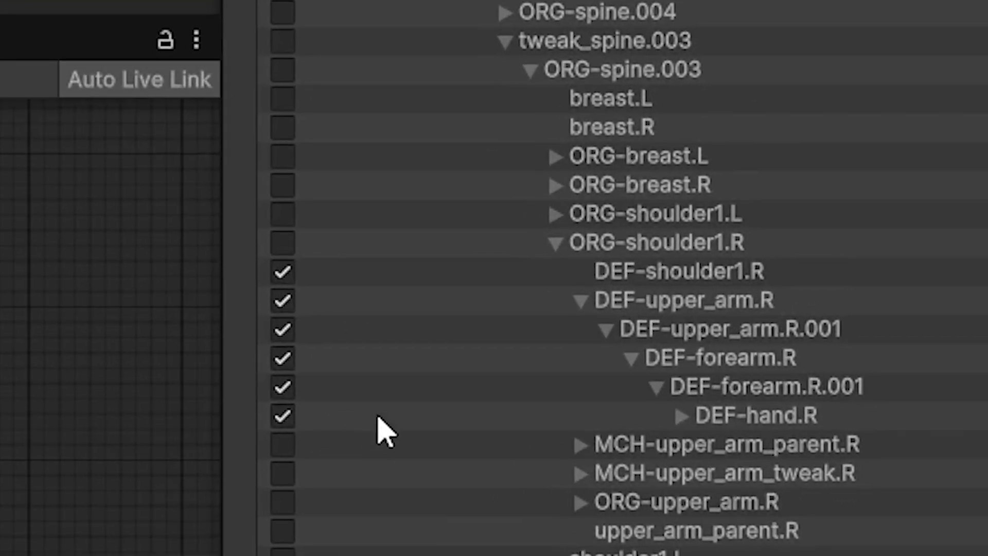
click(684, 417)
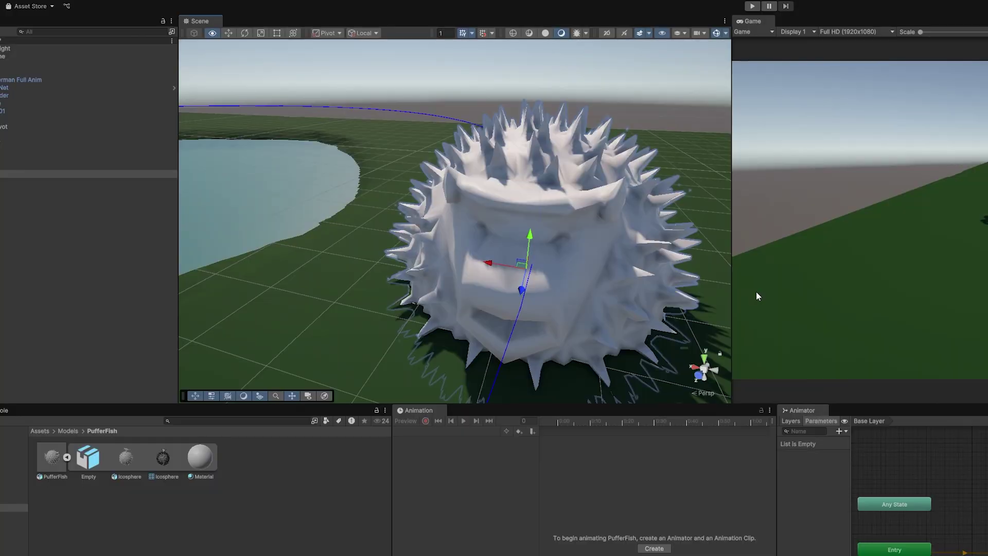
Step: Move the pond object, rotate the Spine1 bone around global X, then stop the test run
alt+drag(721, 291, 618, 285)
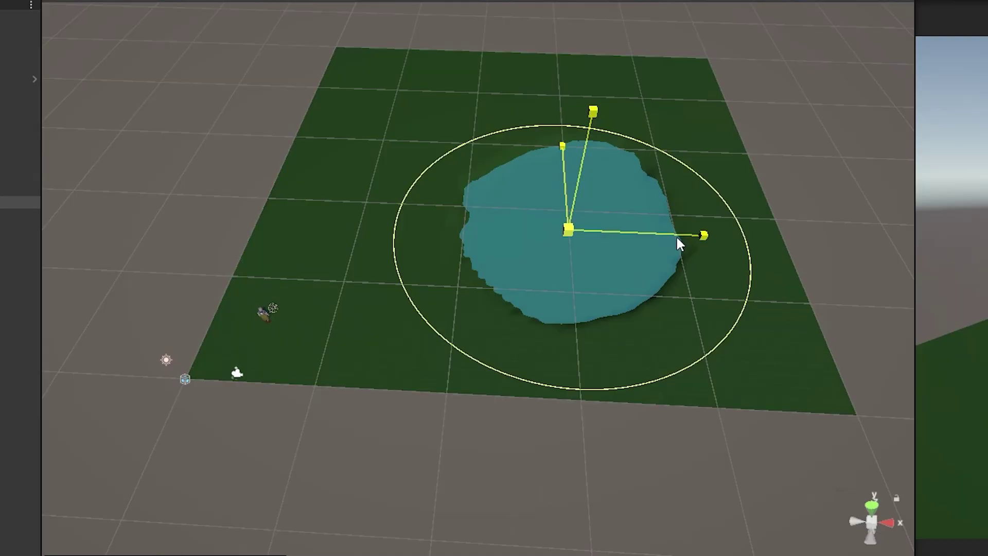
key(w)
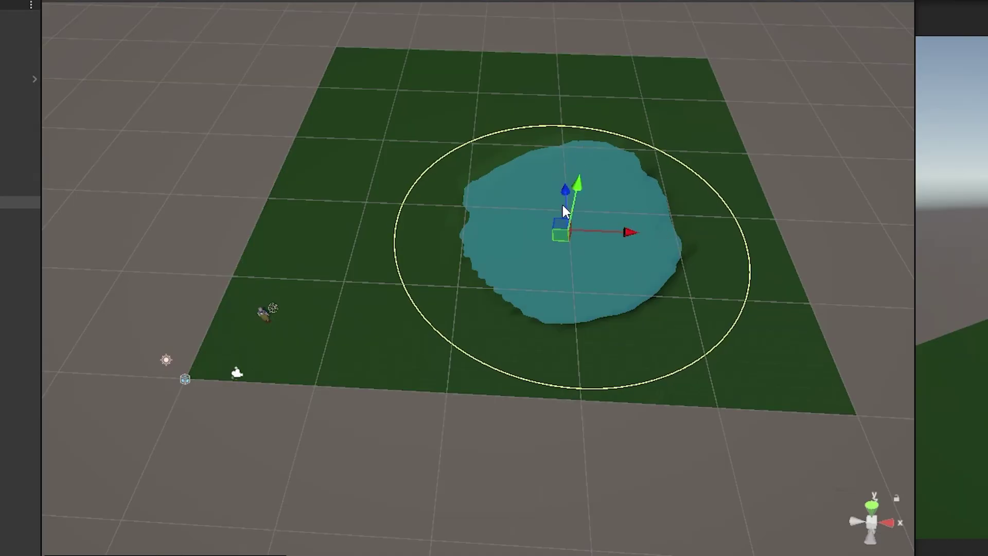
key(r)
key(x)
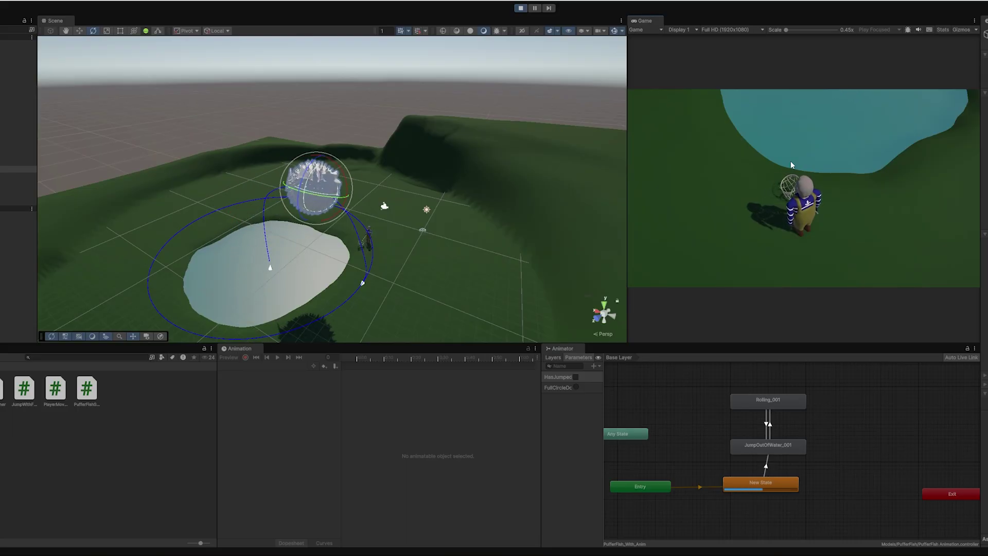
click(521, 7)
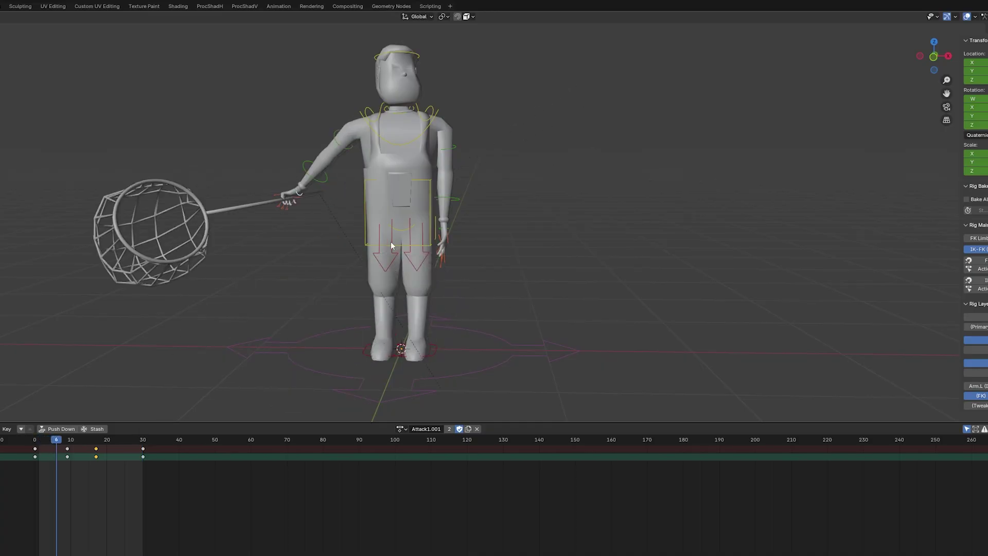
Step: View the fisherman's Attack1.001 swing from the side, then from an angled orbit
key(ctrl+KP_3)
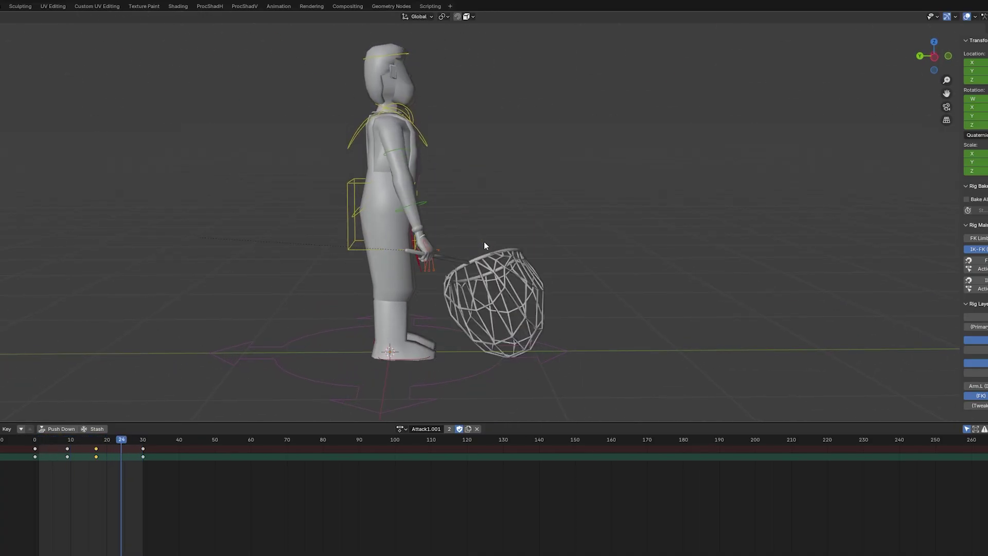
middle_drag(484, 242, 514, 251)
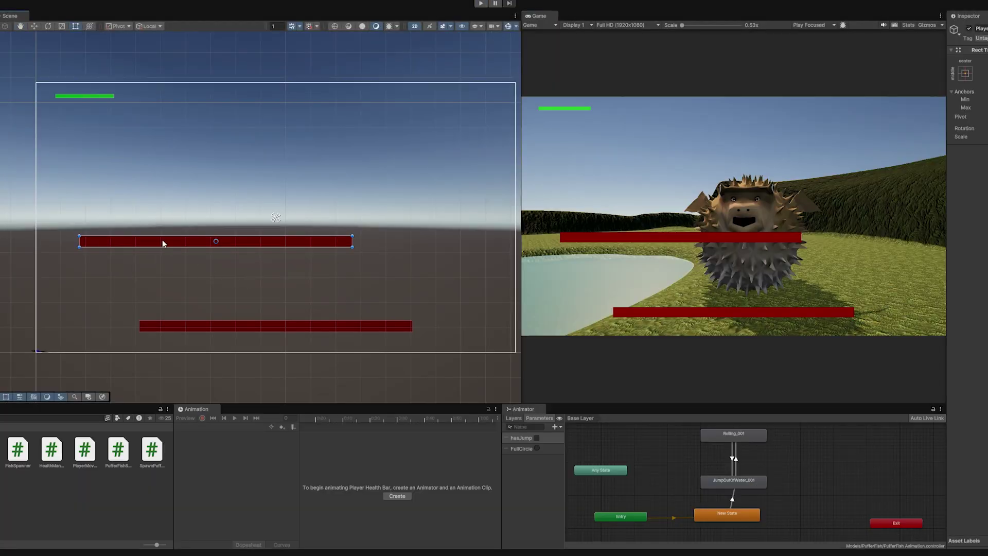
Step: Raise the red health bar slightly, then select the green stamina bar
drag(130, 110, 134, 88)
click(83, 97)
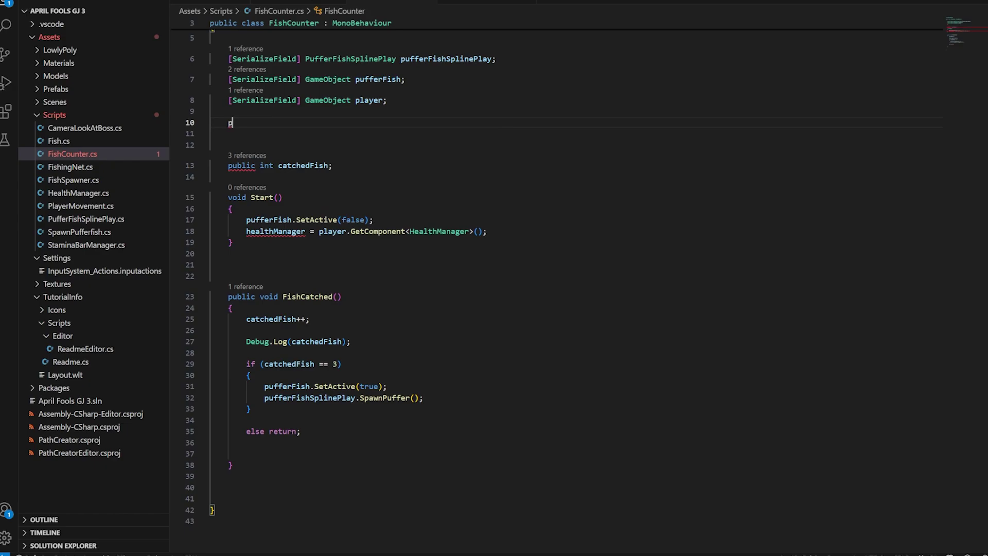
Step: Start a private field declaration in FishCounter.cs with 'priva' and scroll down the script
text(priva)
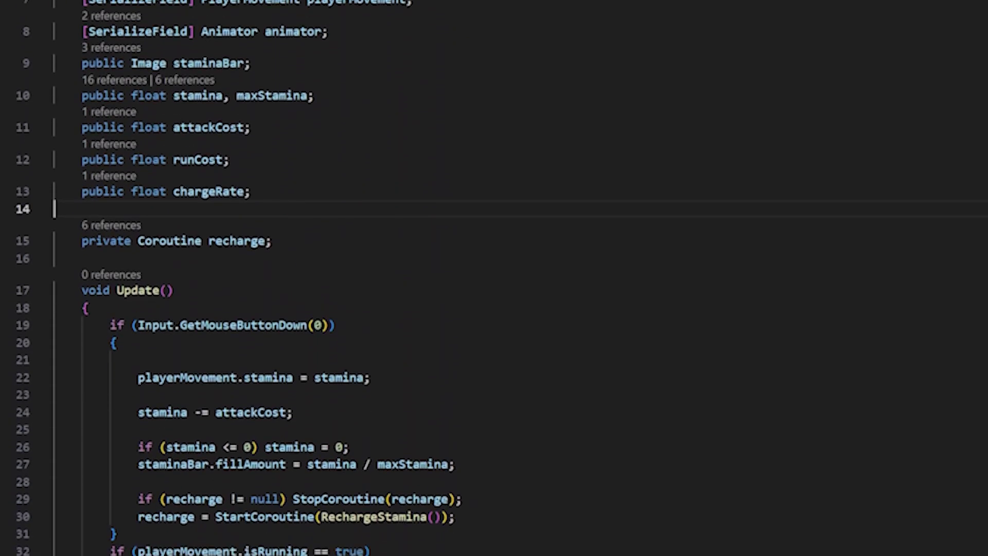
scroll(494, 278, down, 6)
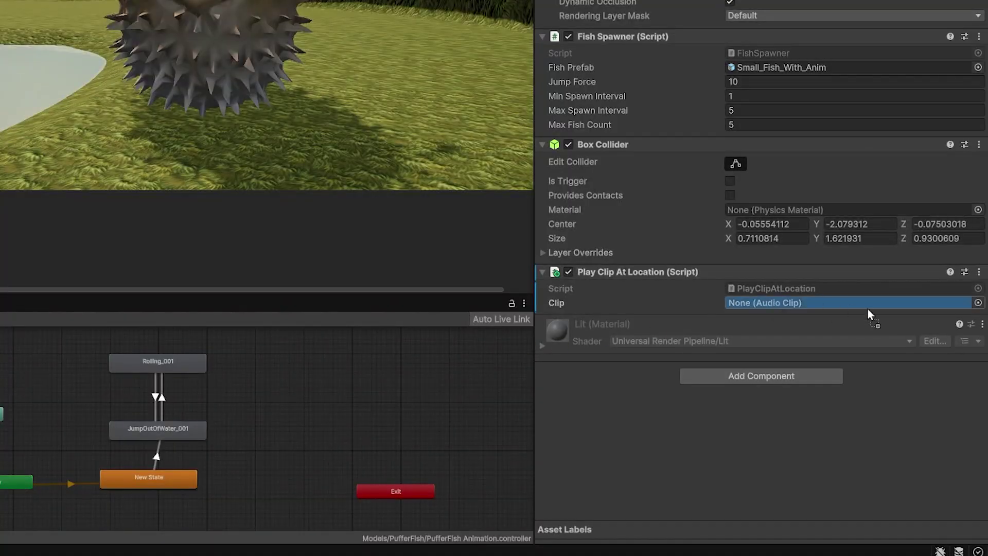
Step: Assign the audio clip to the Audio Source's Clip field and walk the fisherman beside the lake
drag(867, 308, 870, 305)
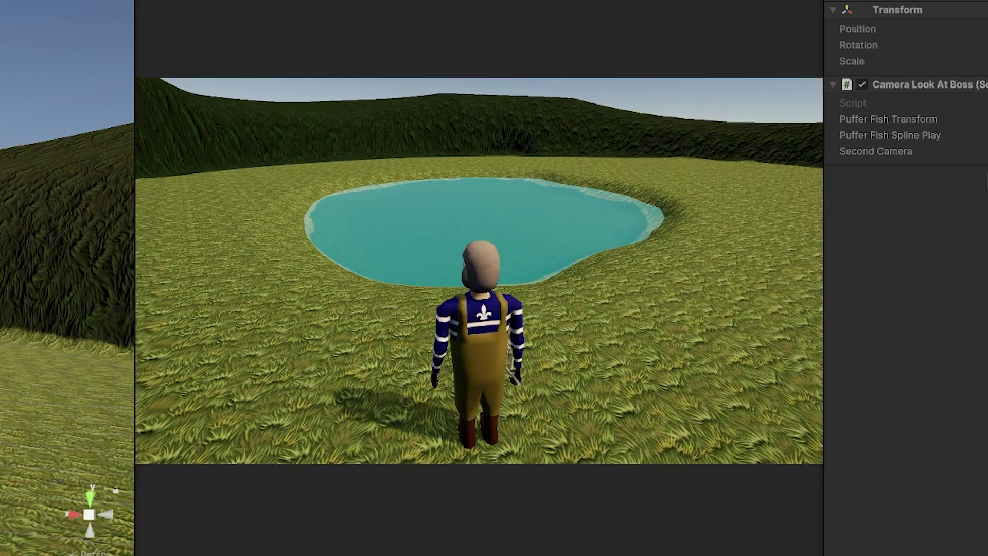
key(w)
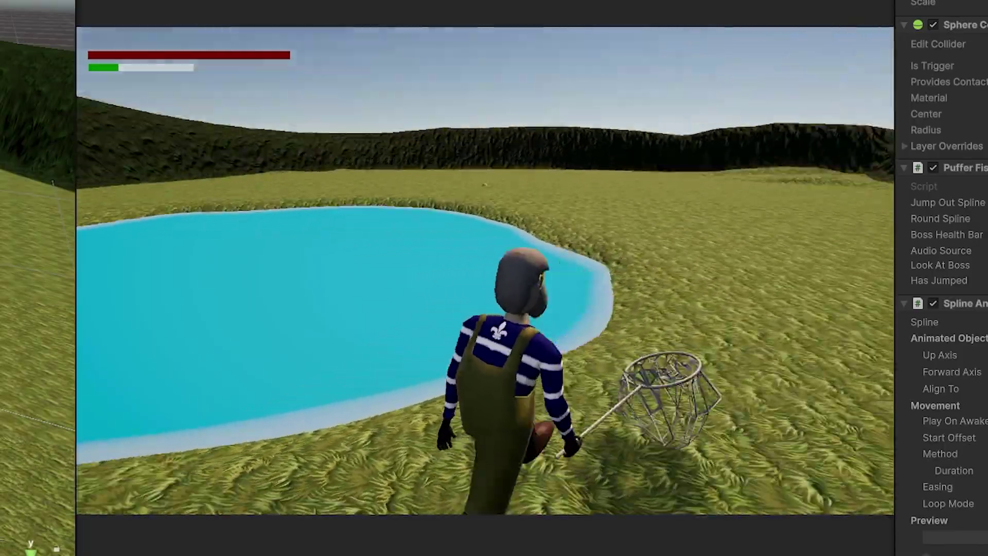
key(a)
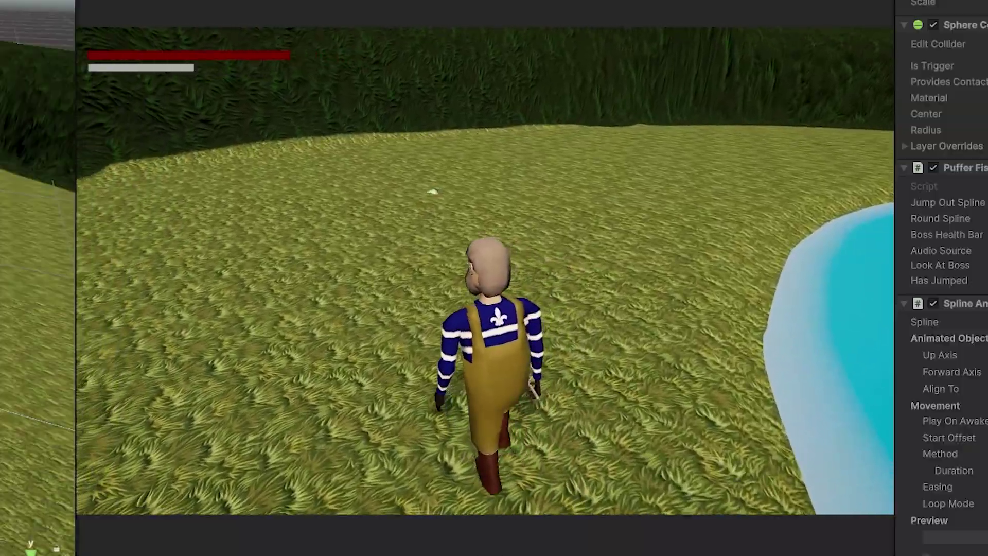
key(w)
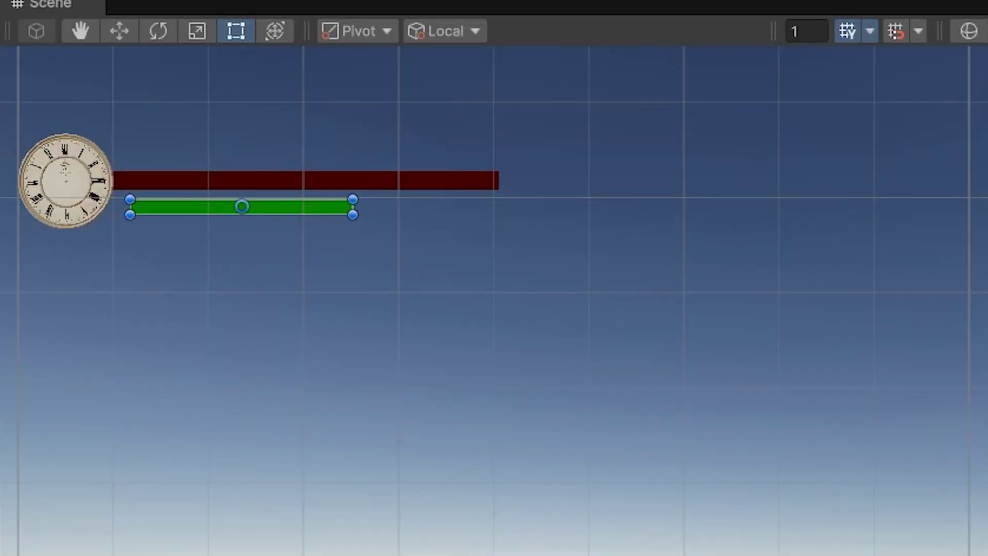
Step: Shift the dark-red bar right beside the clock, start a build, and walk toward the pond
drag(227, 185, 276, 185)
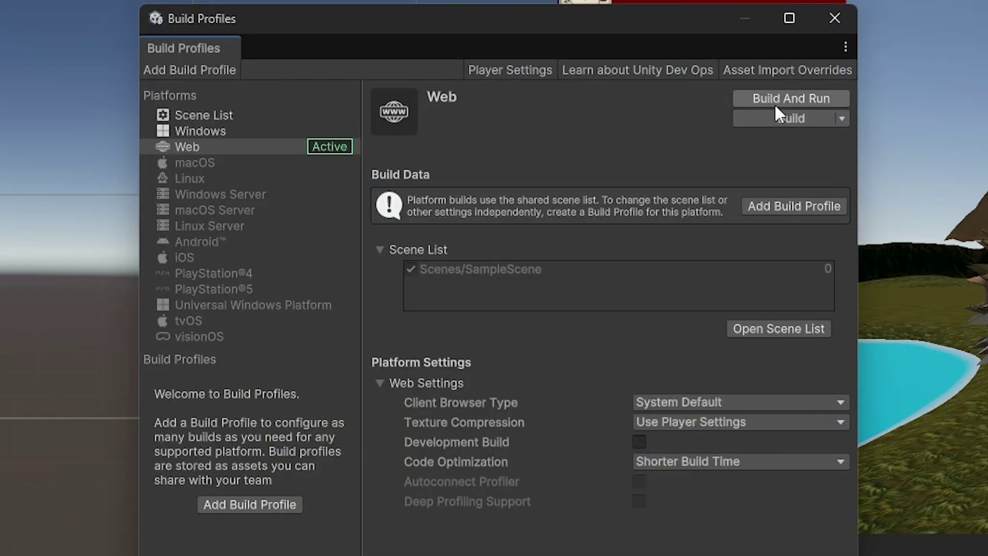
click(785, 117)
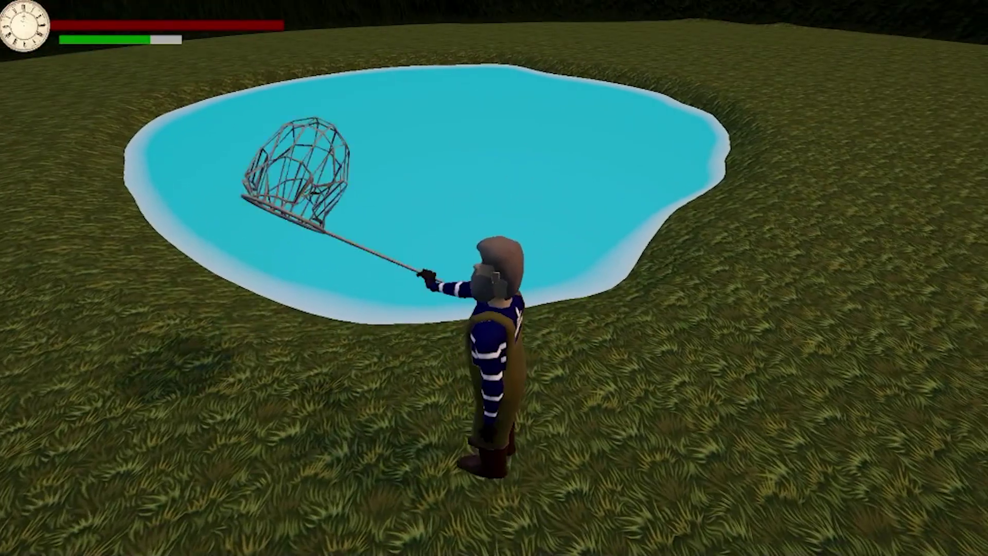
key(w)
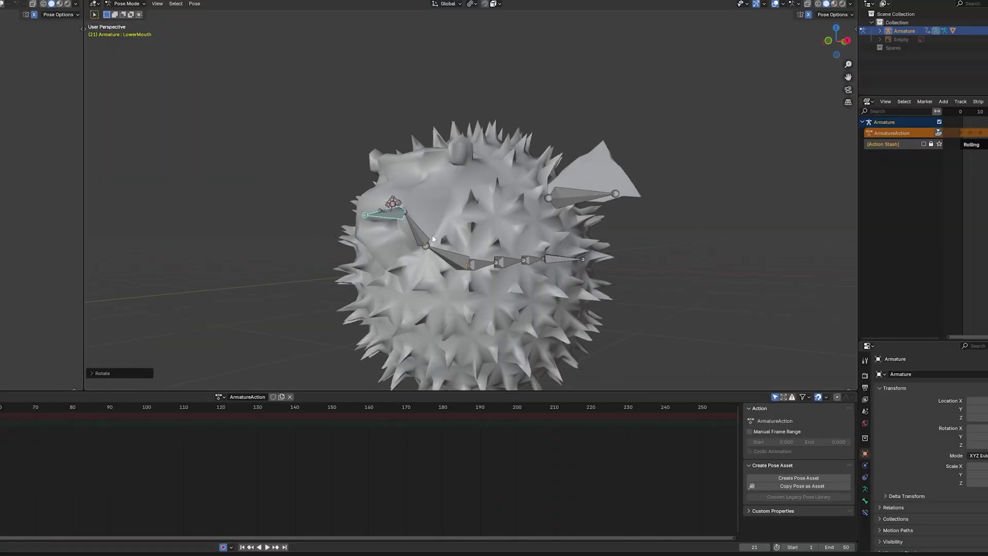
Step: Play back the pufferfish's posed LowerMouth animation from an orbited viewpoint
middle_drag(433, 236, 458, 250)
key(space)
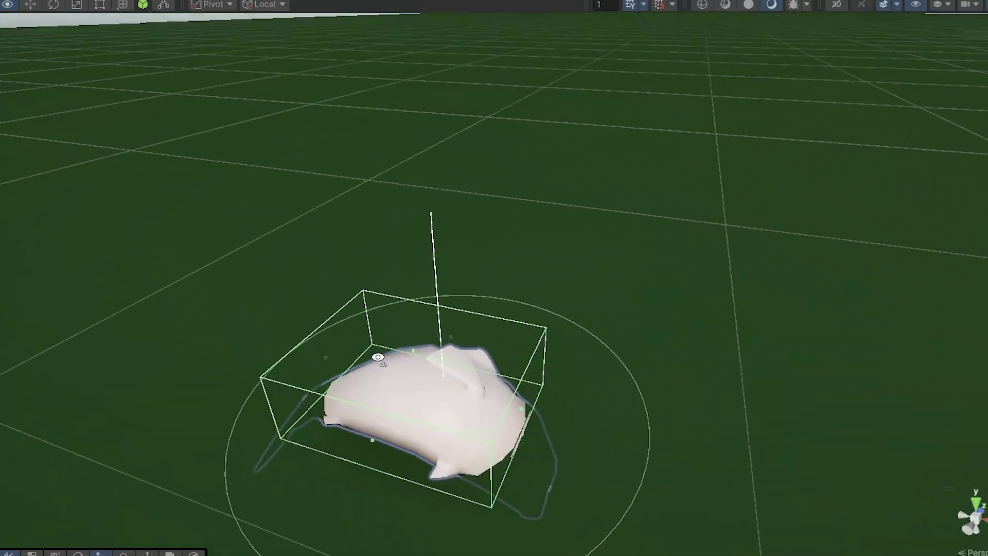
scroll(376, 356, down, 5)
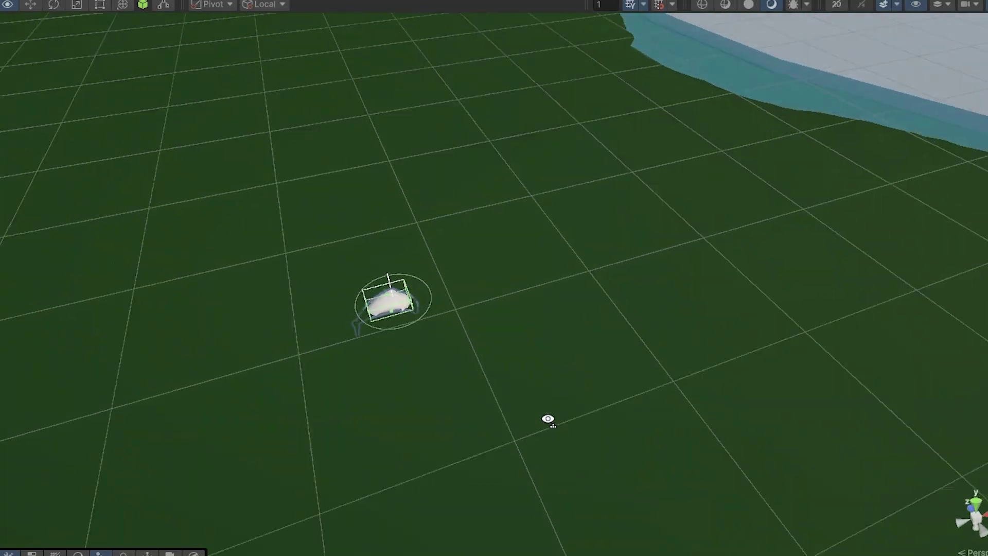